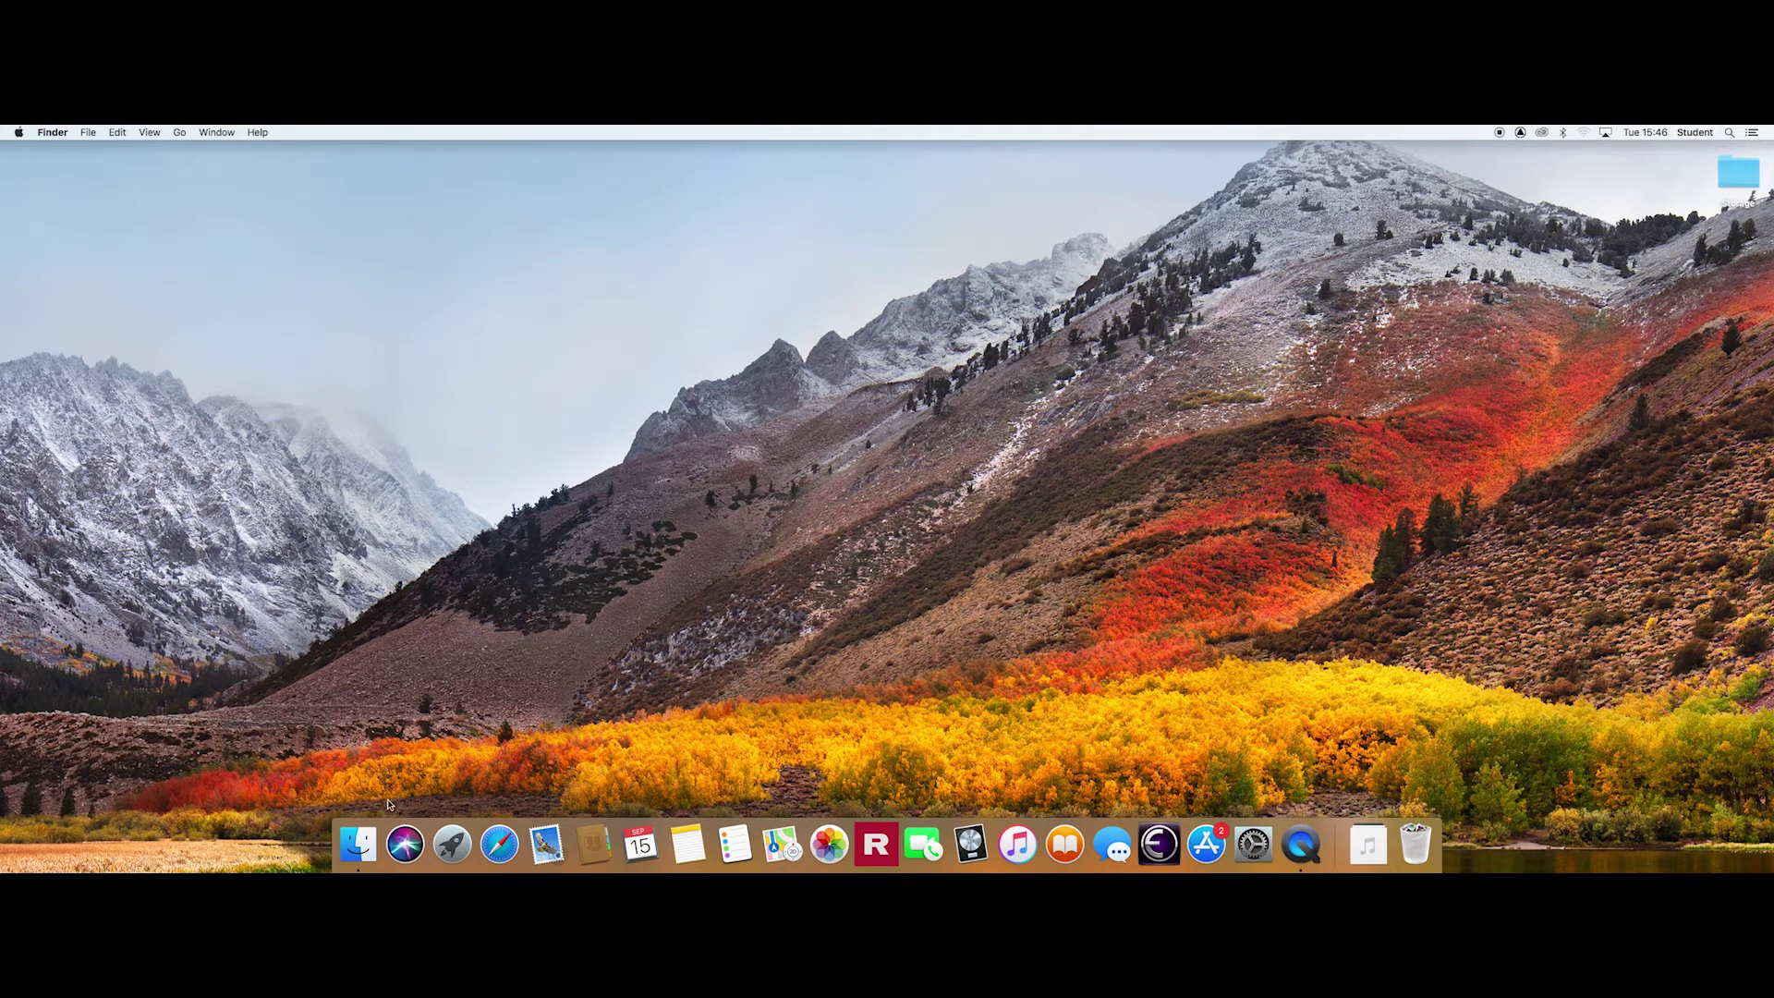
Step: Open the Applications folder in Finder and launch RedNet Control 2
click(359, 841)
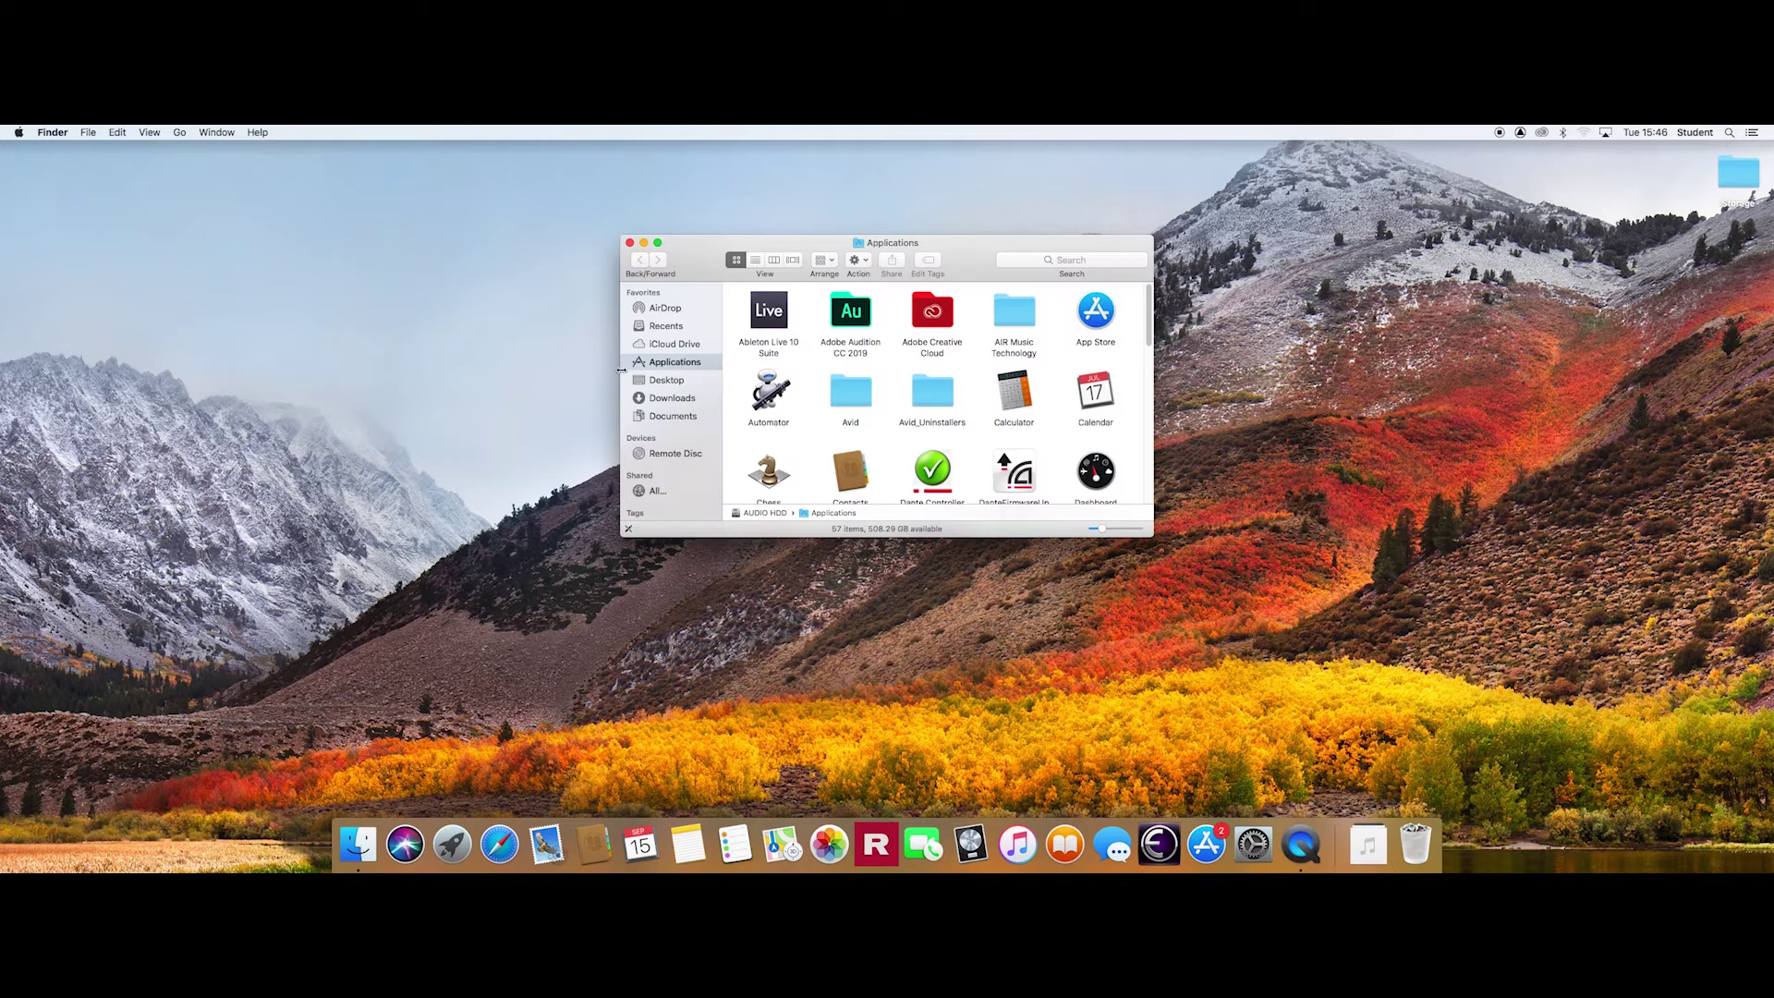
scroll(1145, 321, down, 5)
scroll(1094, 392, down, 5)
double_click(1094, 381)
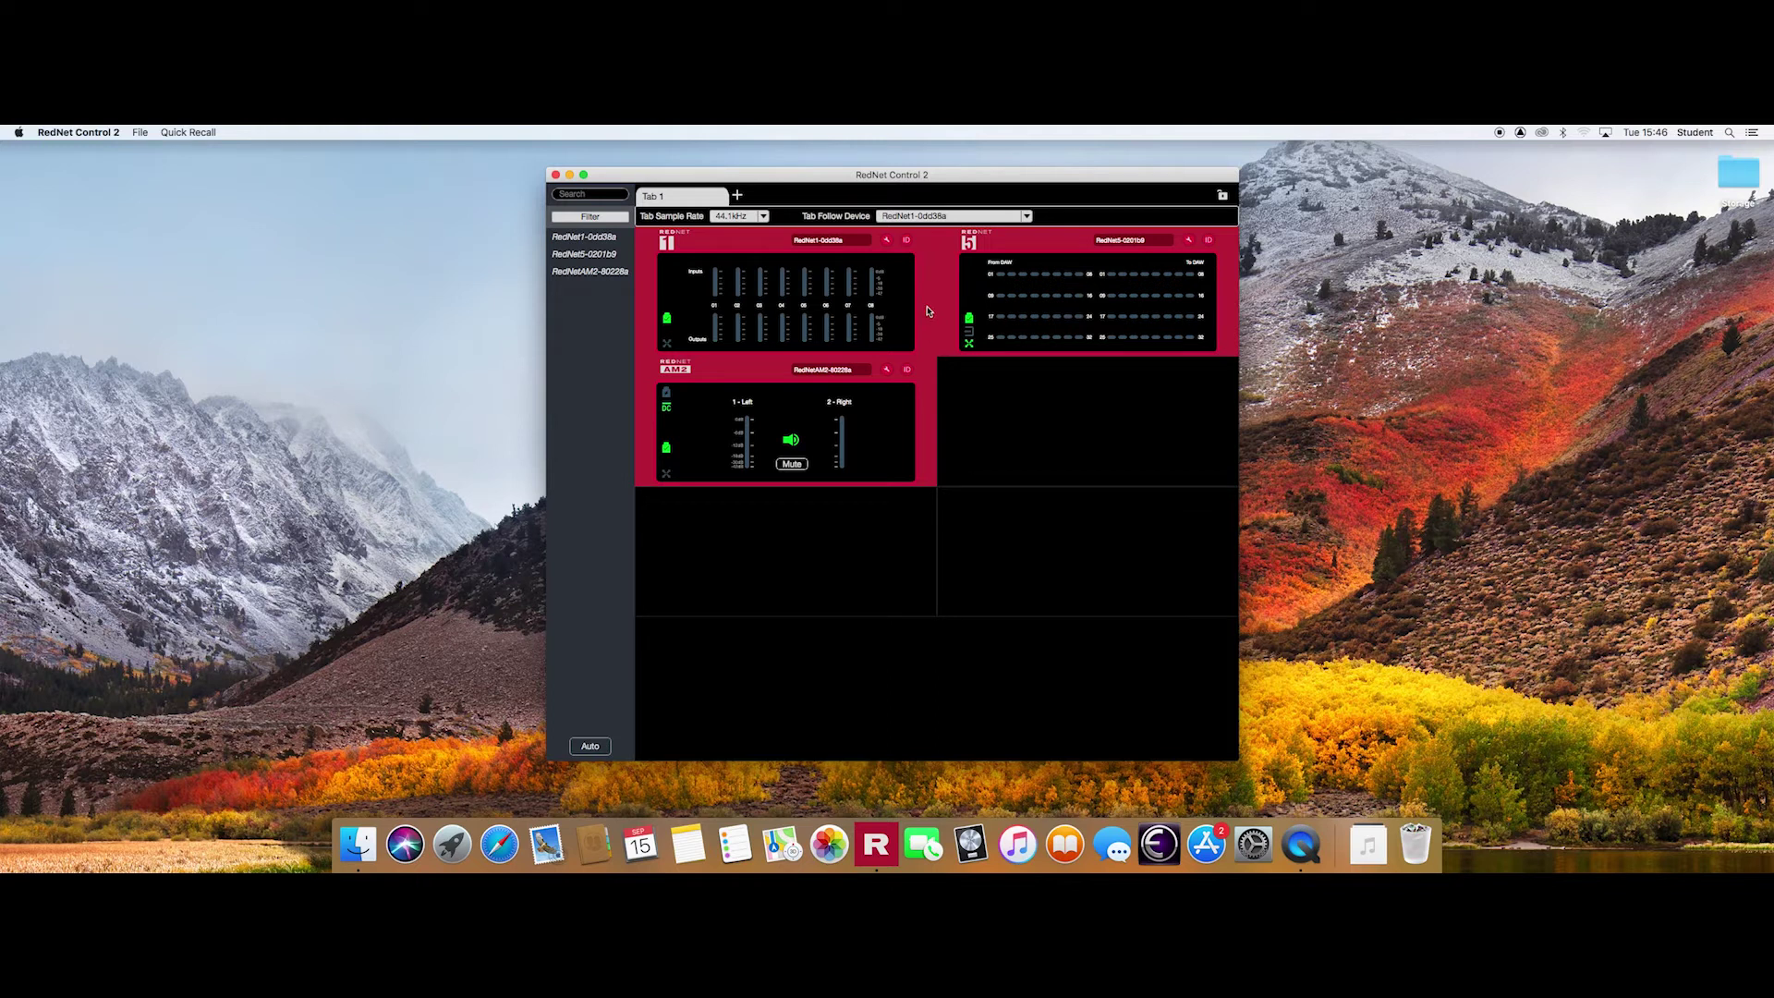
Step: Flash the RedNet1, RedNet5 and RedNetAM2 units to identify each one
click(907, 242)
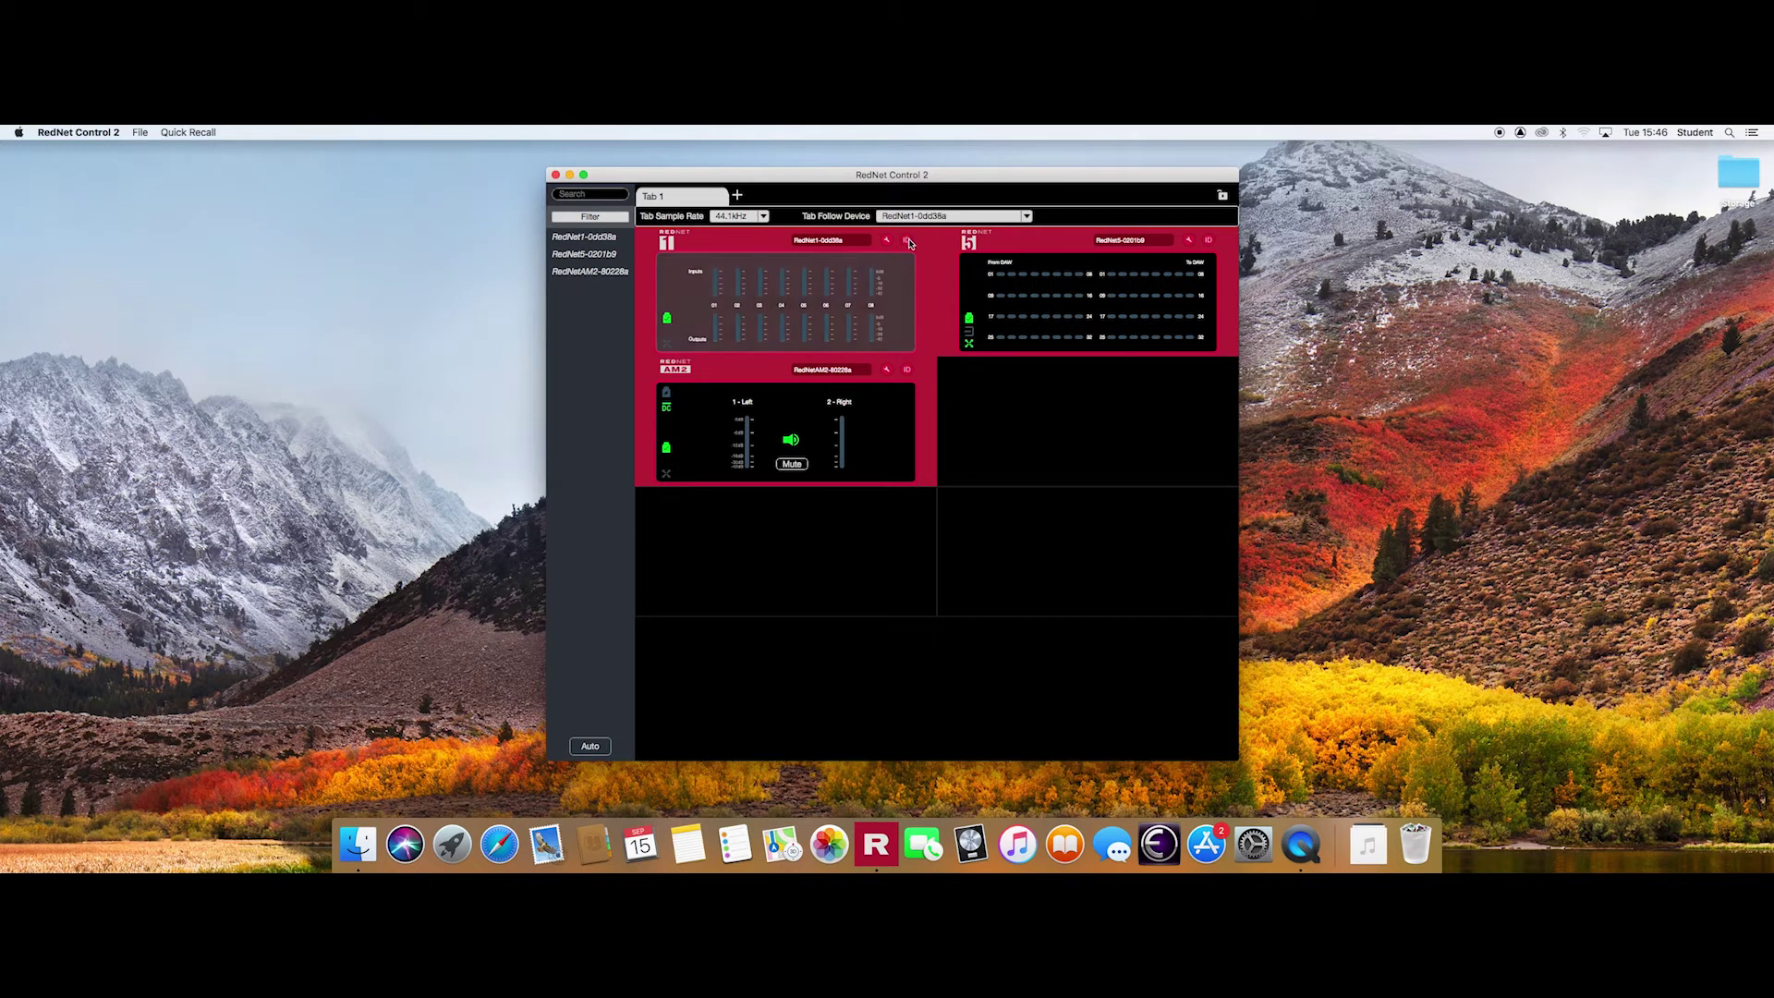
click(1208, 244)
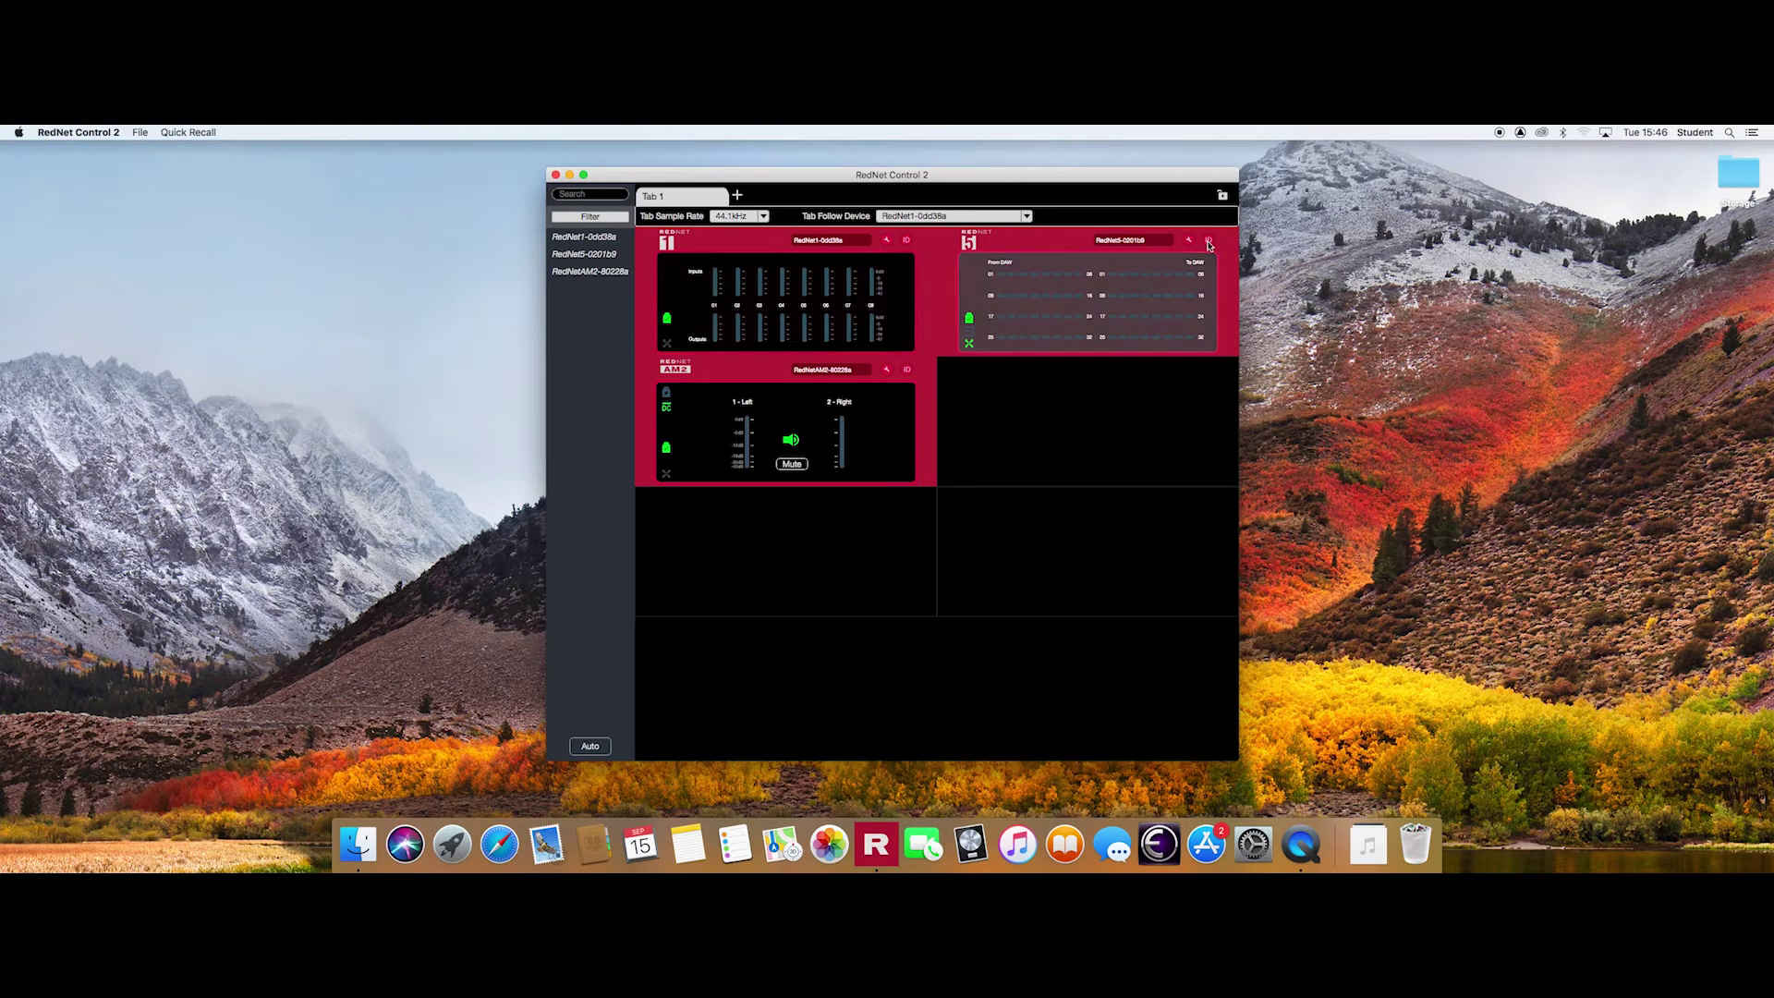
click(908, 370)
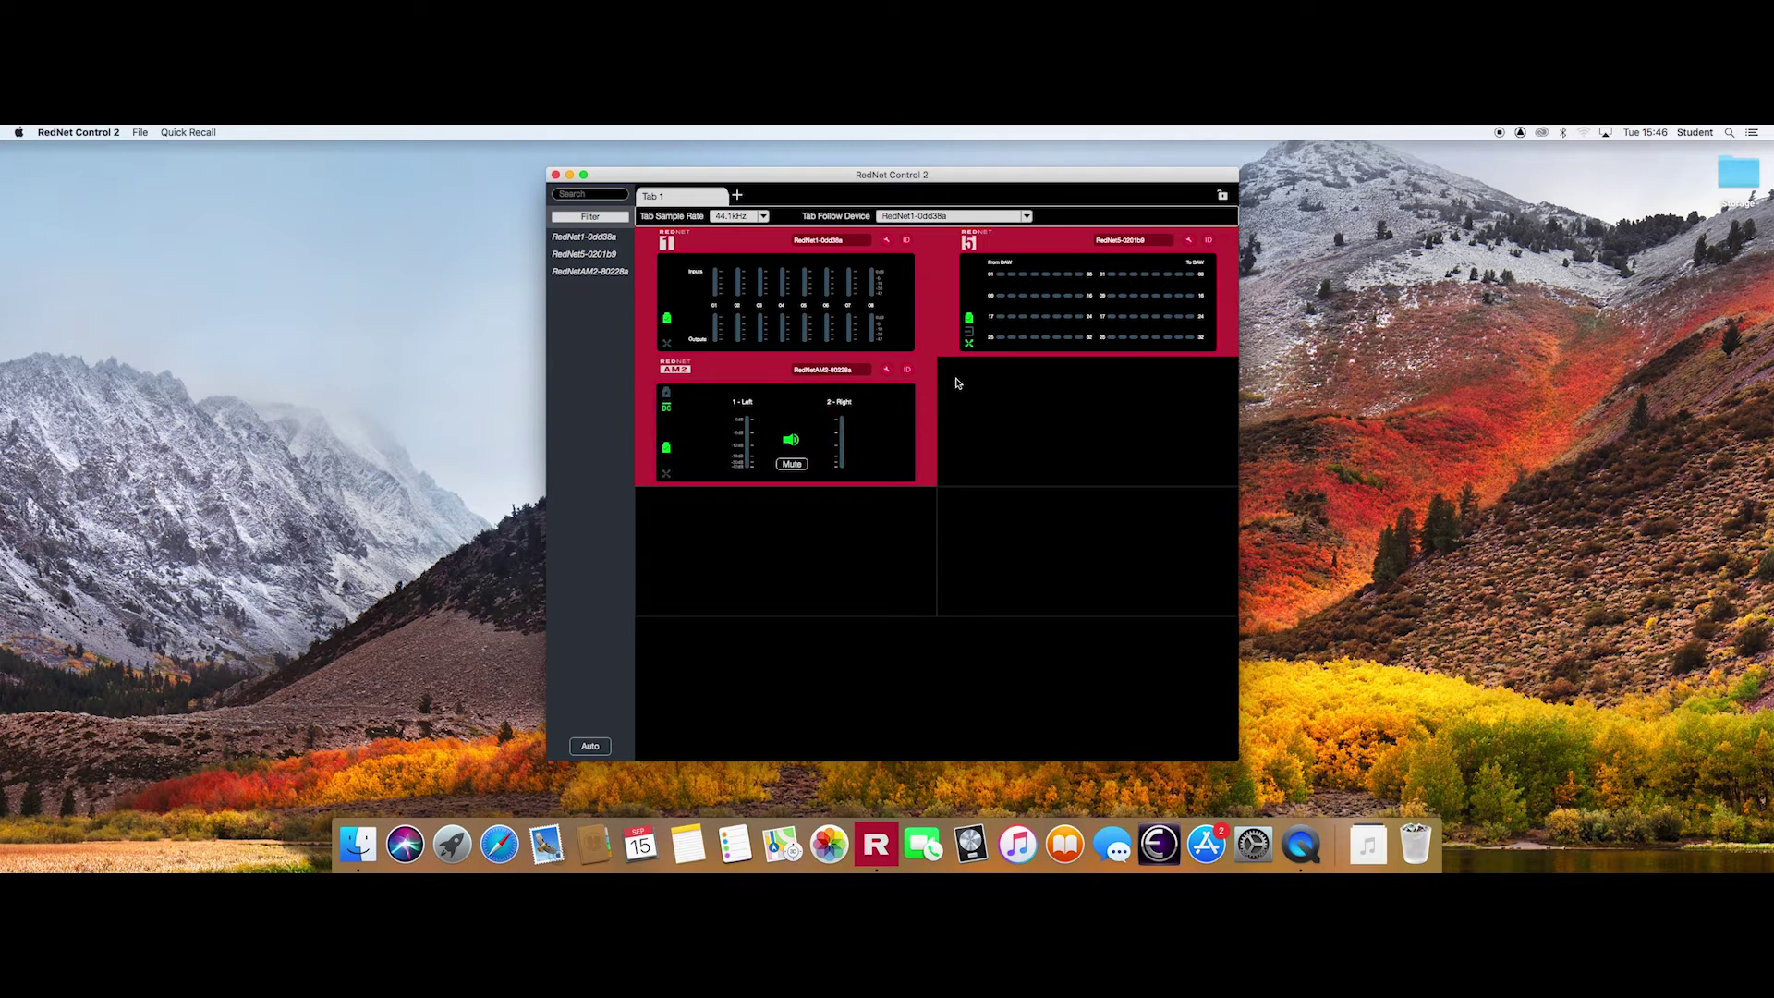
Step: Set the tab sample rate to 48kHz and close the RedNet Control 2 window
click(764, 220)
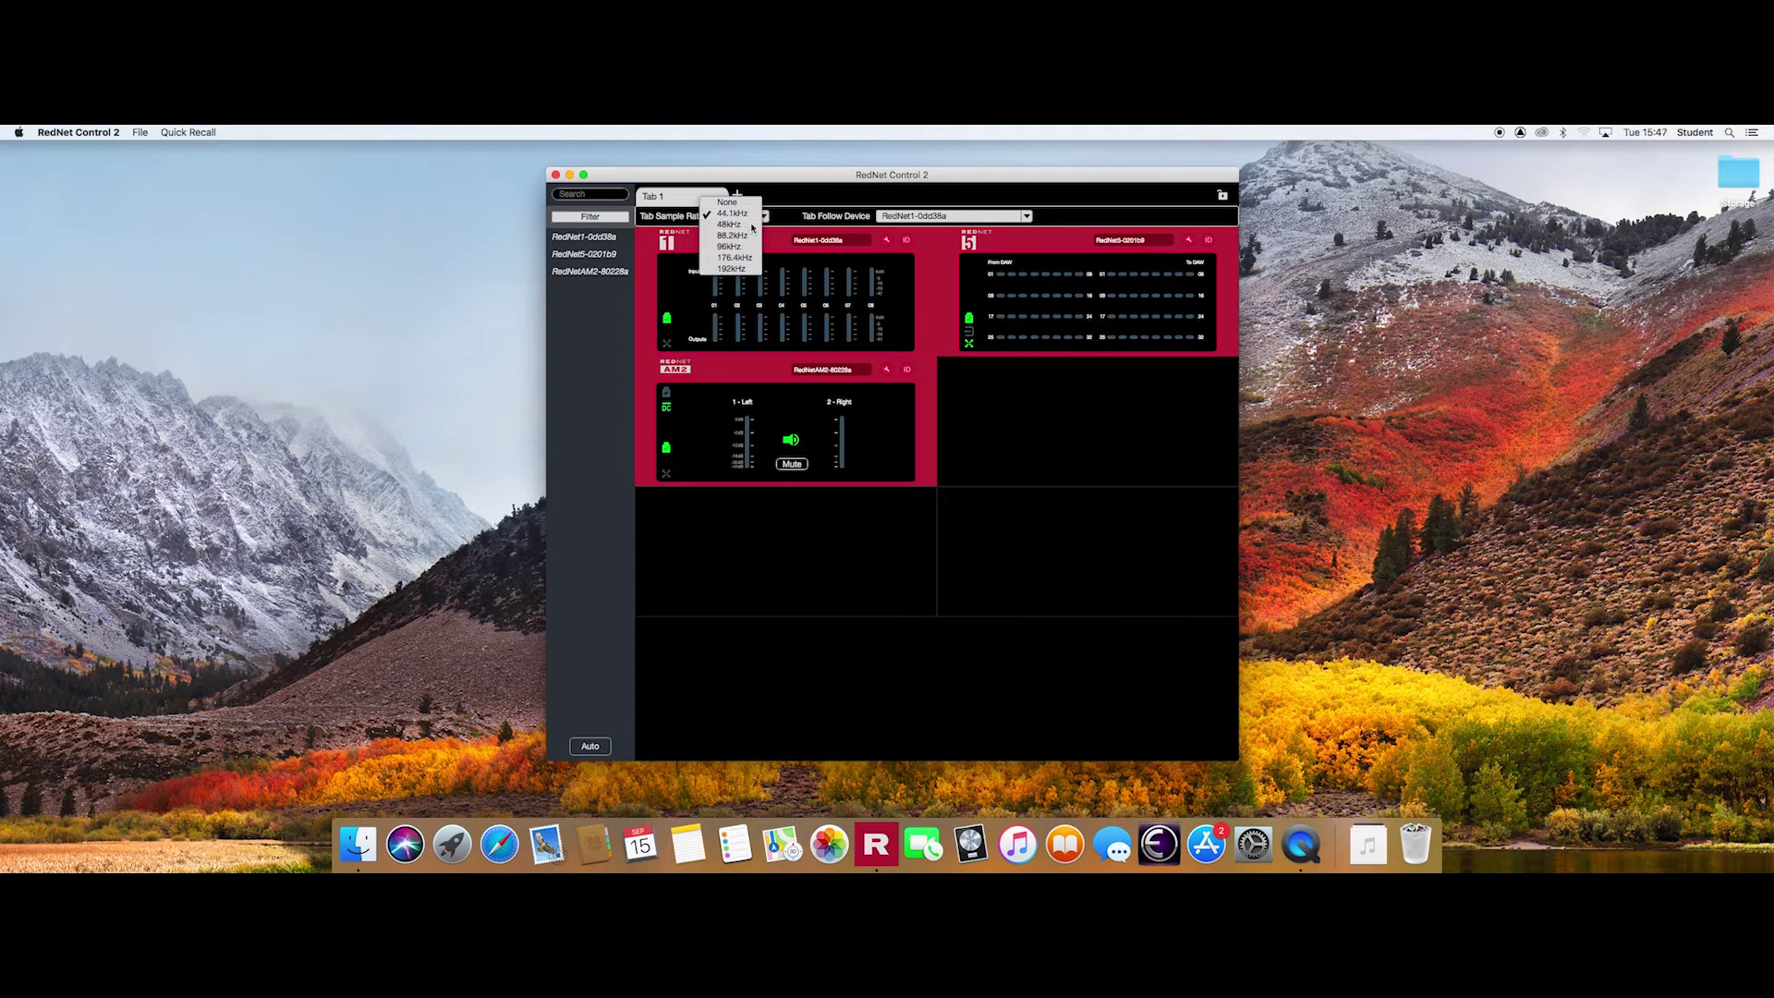
click(753, 226)
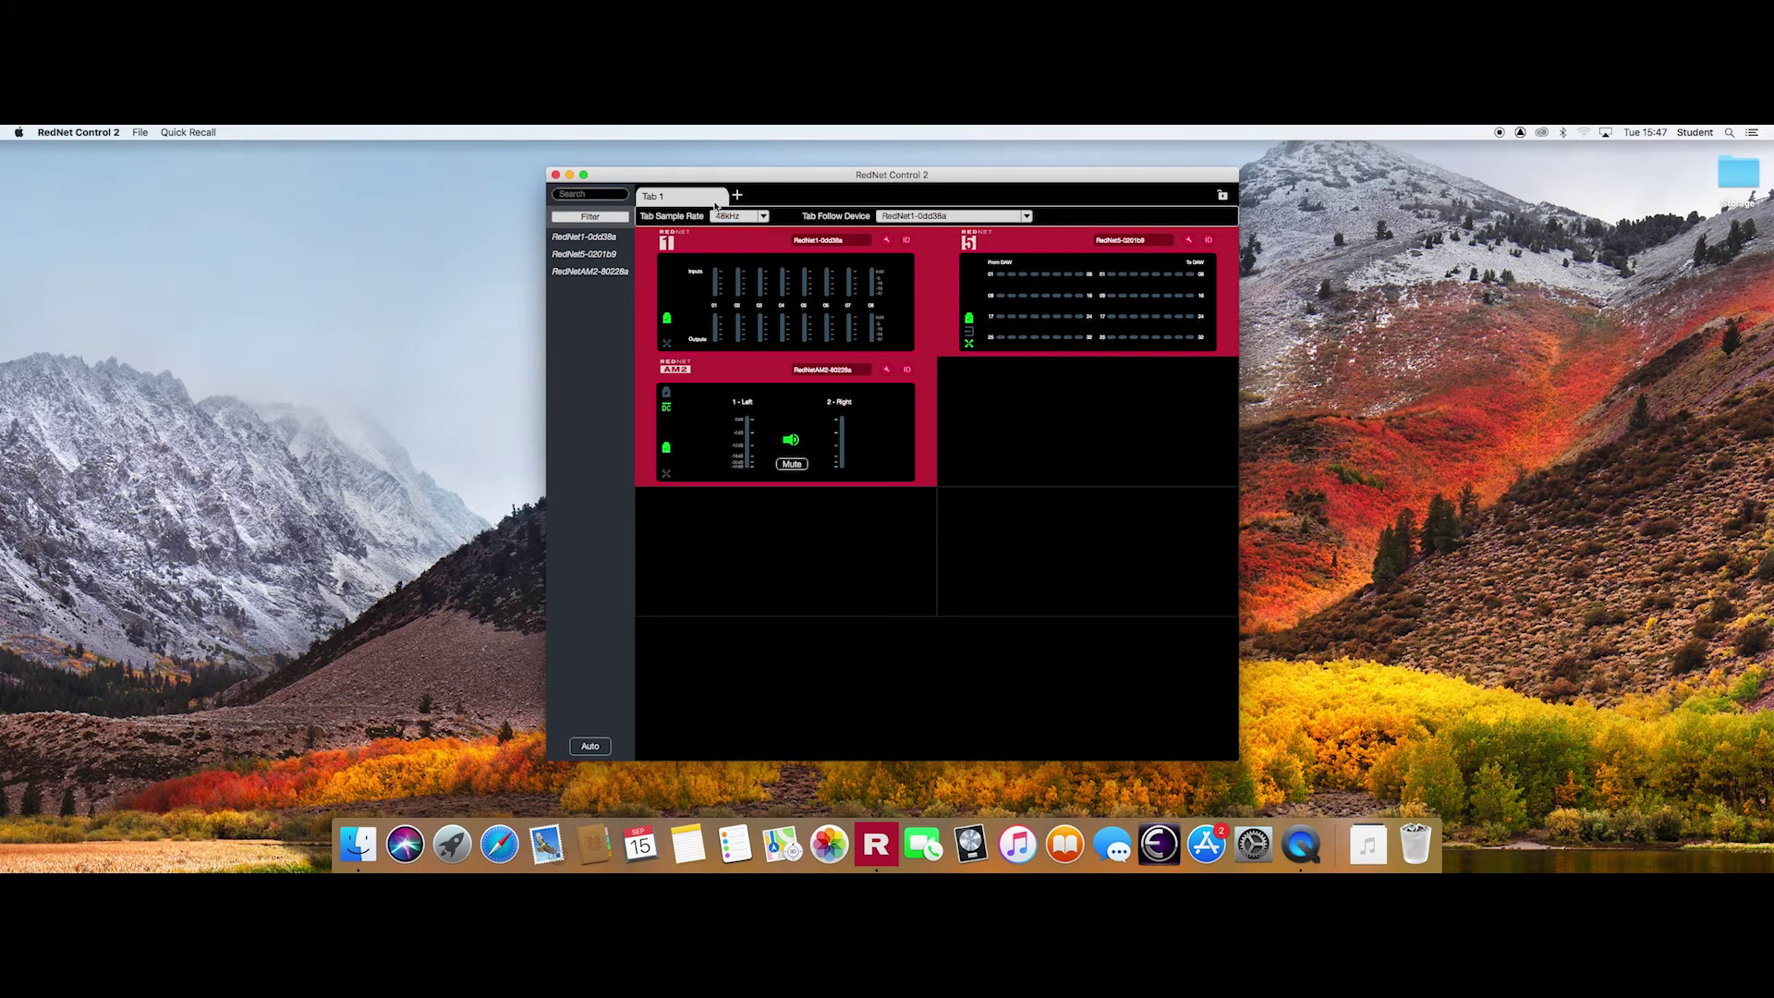
click(559, 176)
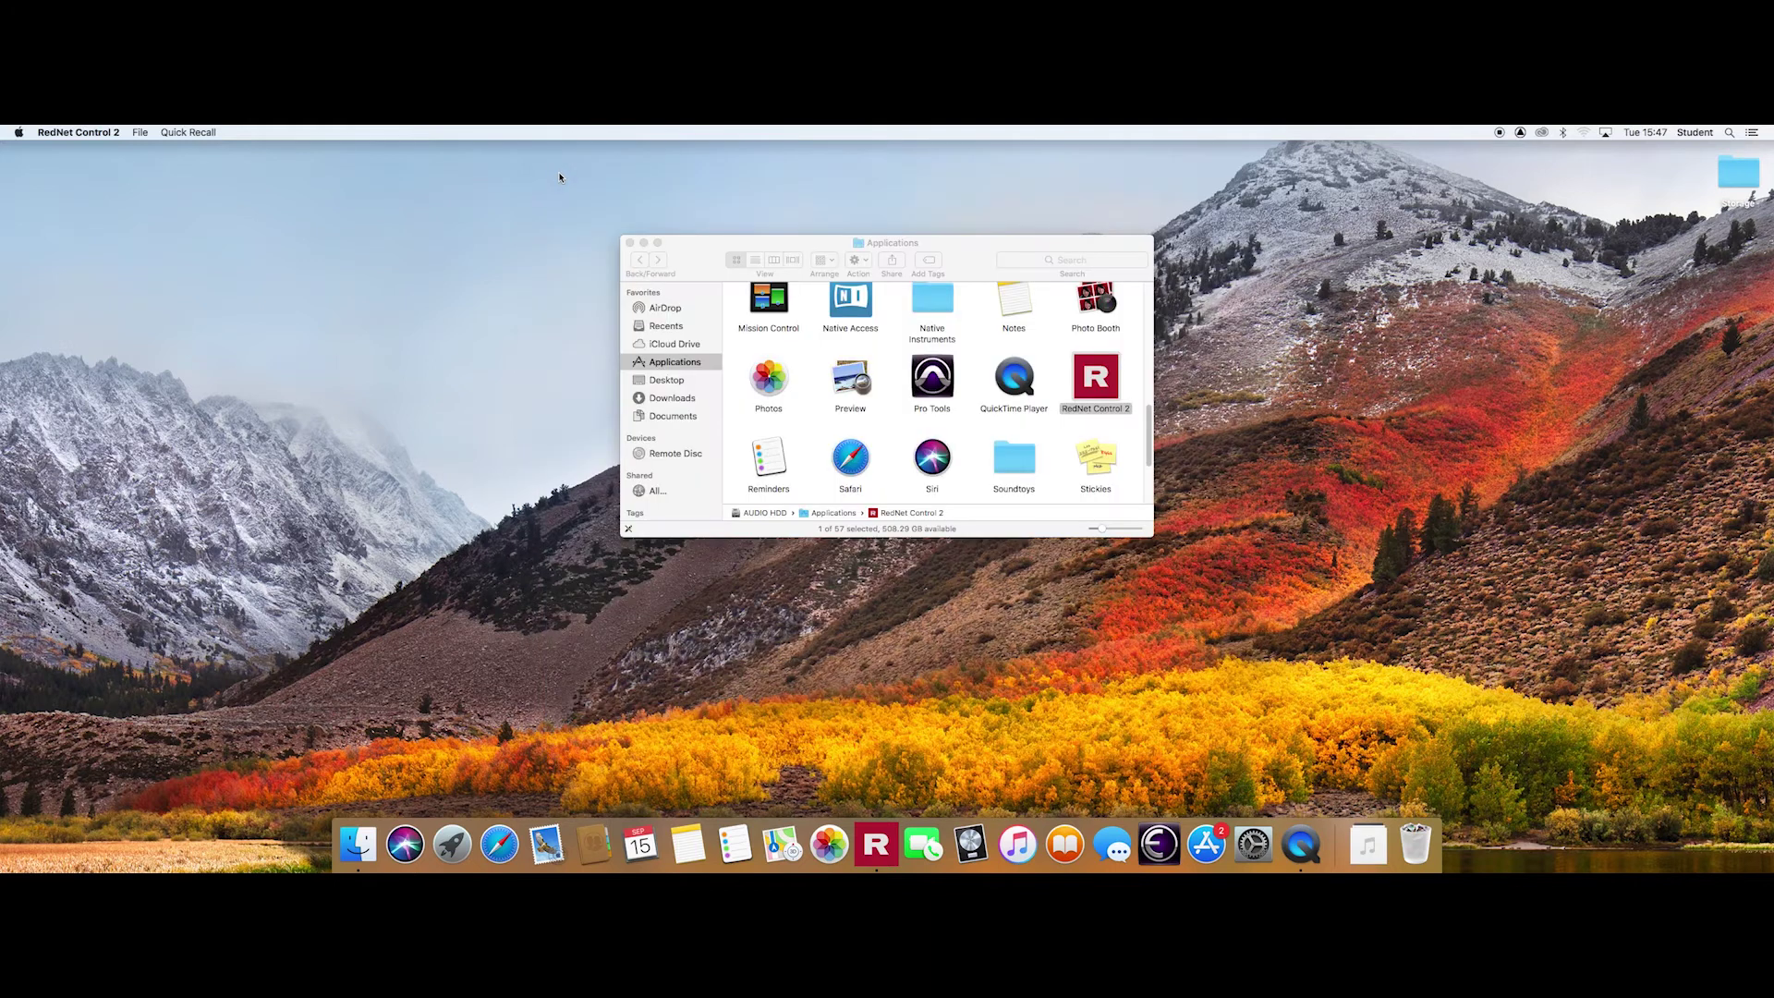
Step: Launch EuControl, then start Audition from the Adobe Audition CC 2019 folder
click(1150, 435)
drag(1149, 430, 1154, 416)
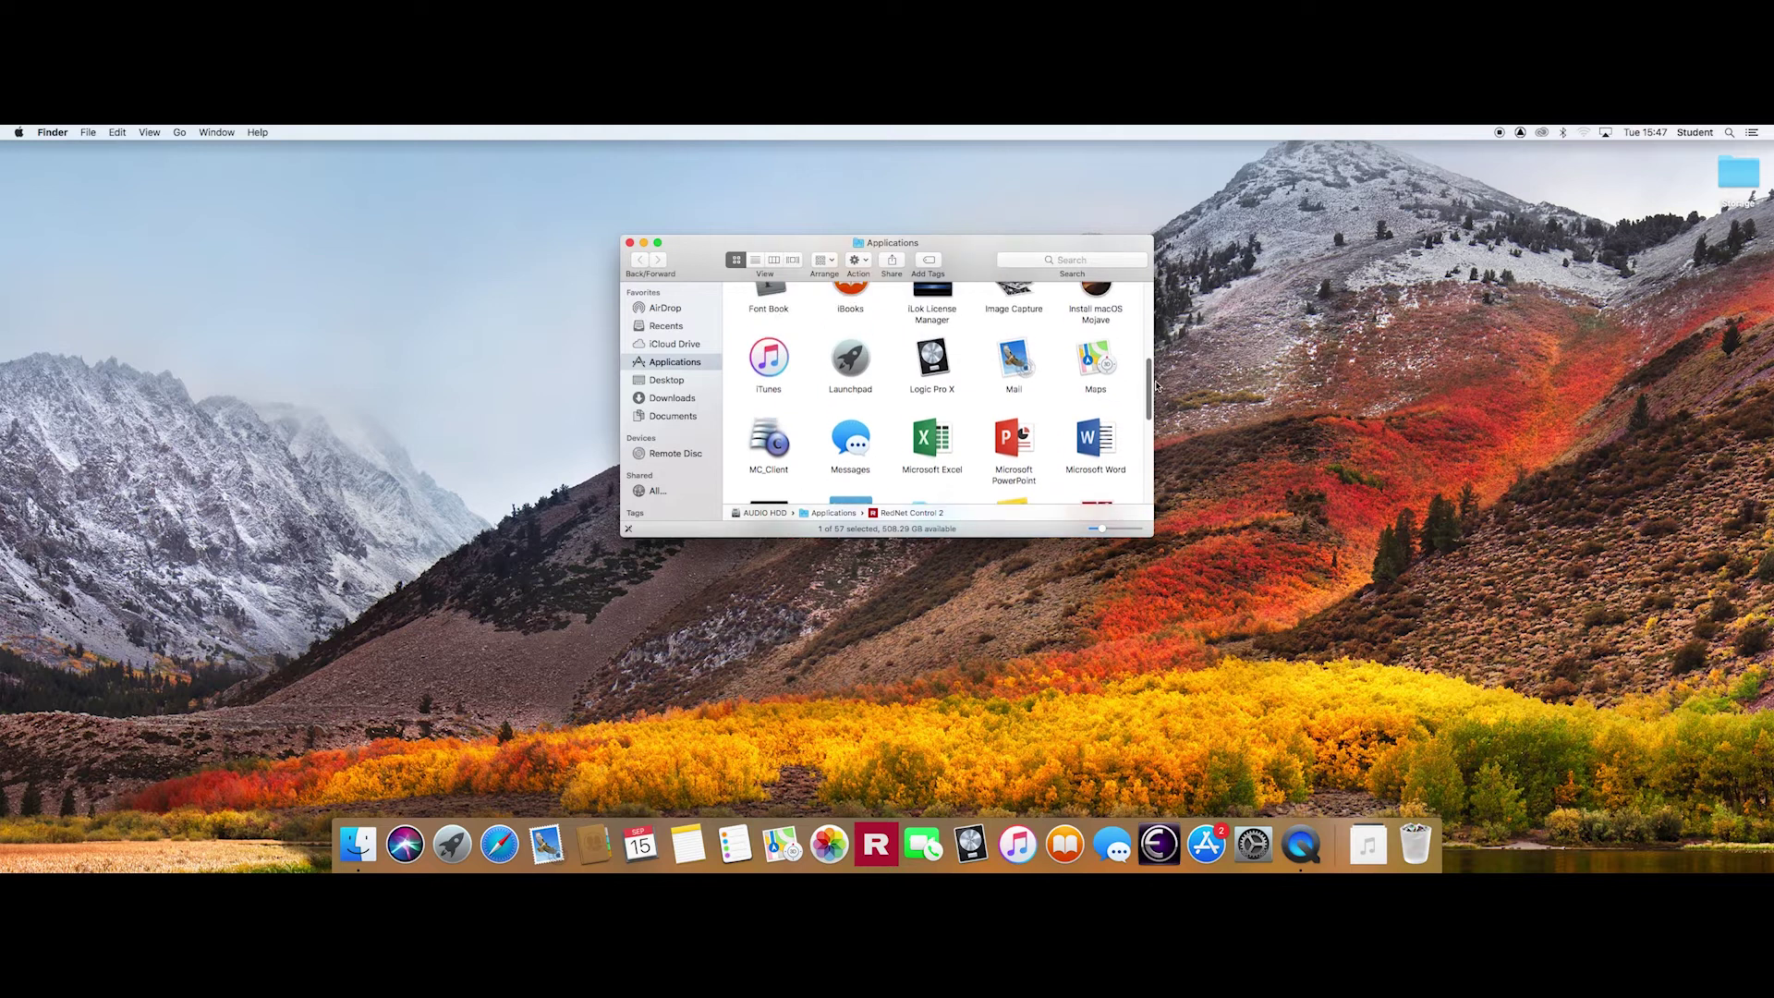
scroll(949, 391, up, 3)
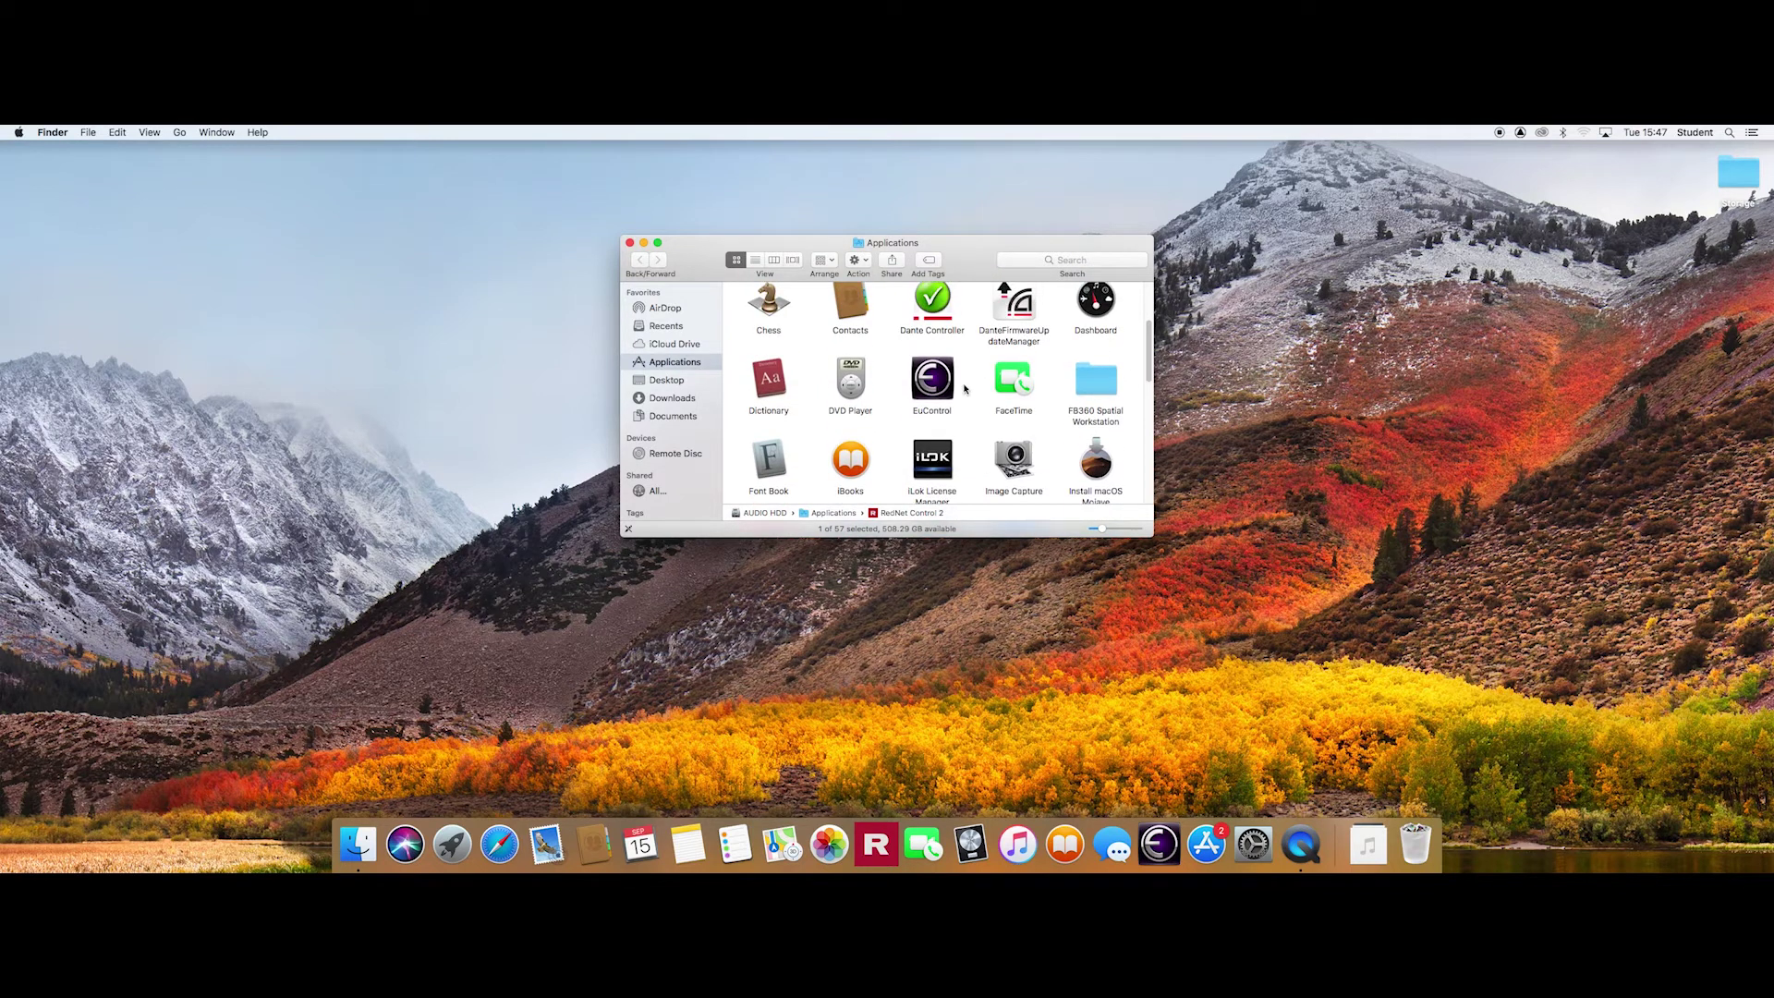
double_click(949, 392)
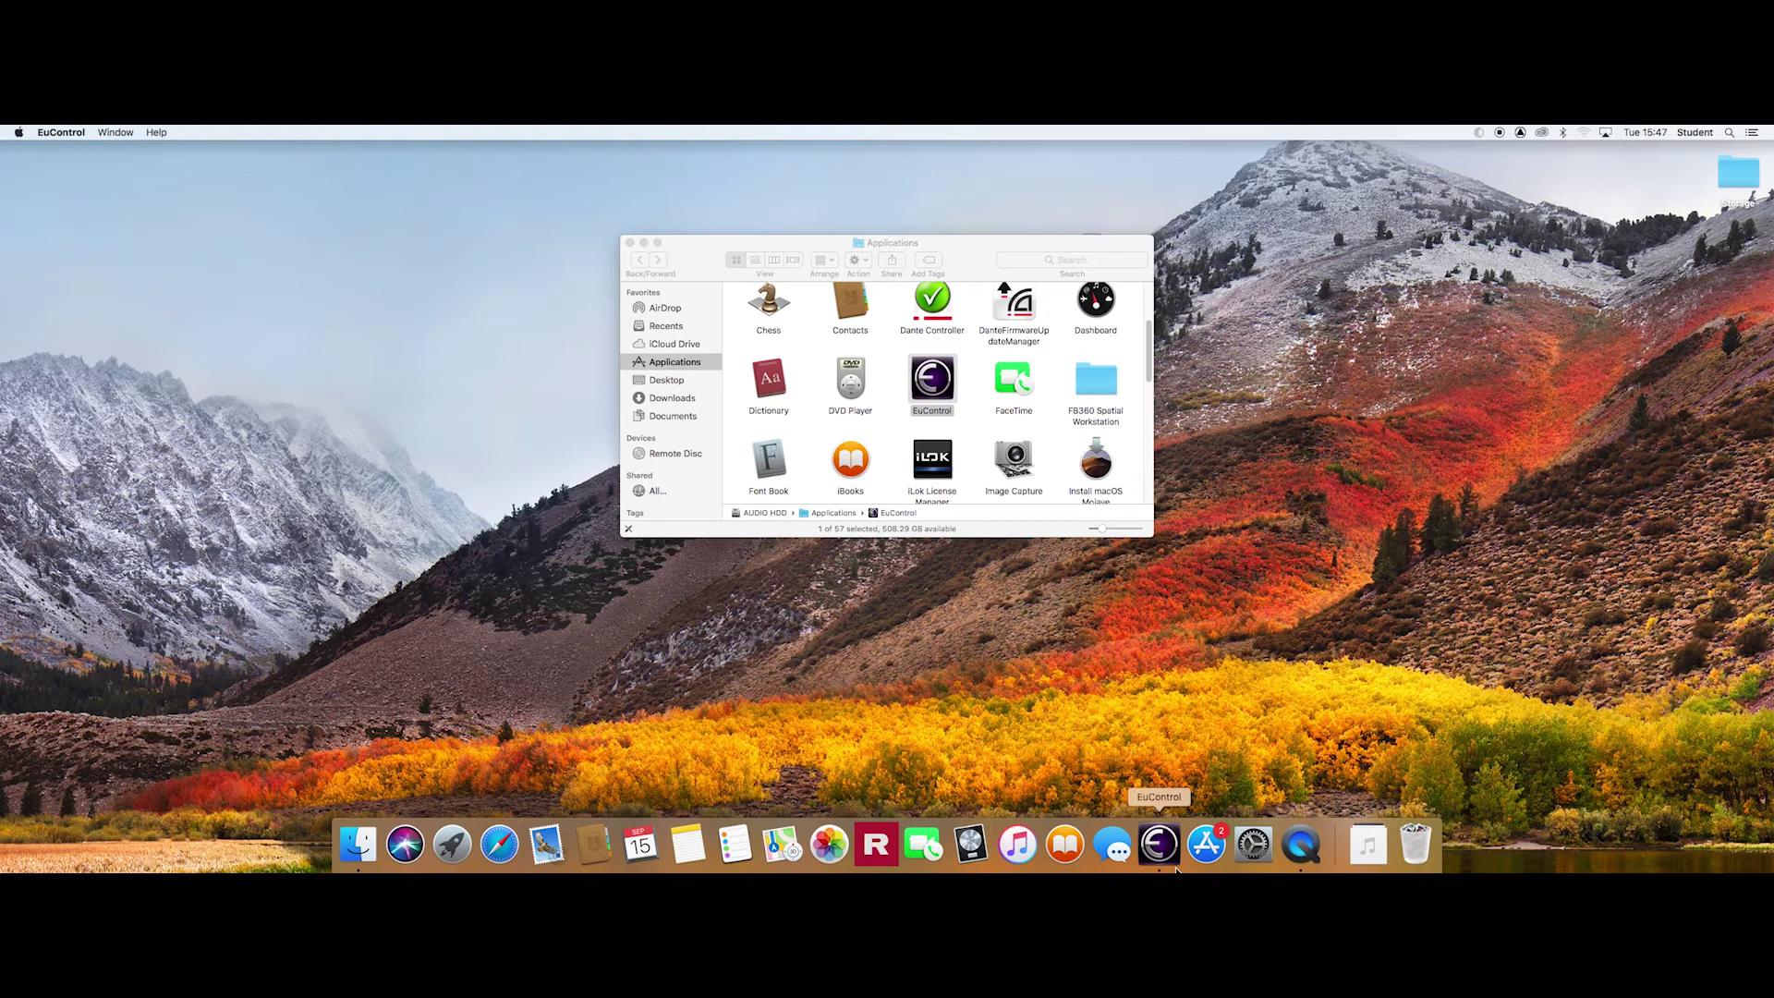
click(1151, 350)
scroll(1150, 351, up, 3)
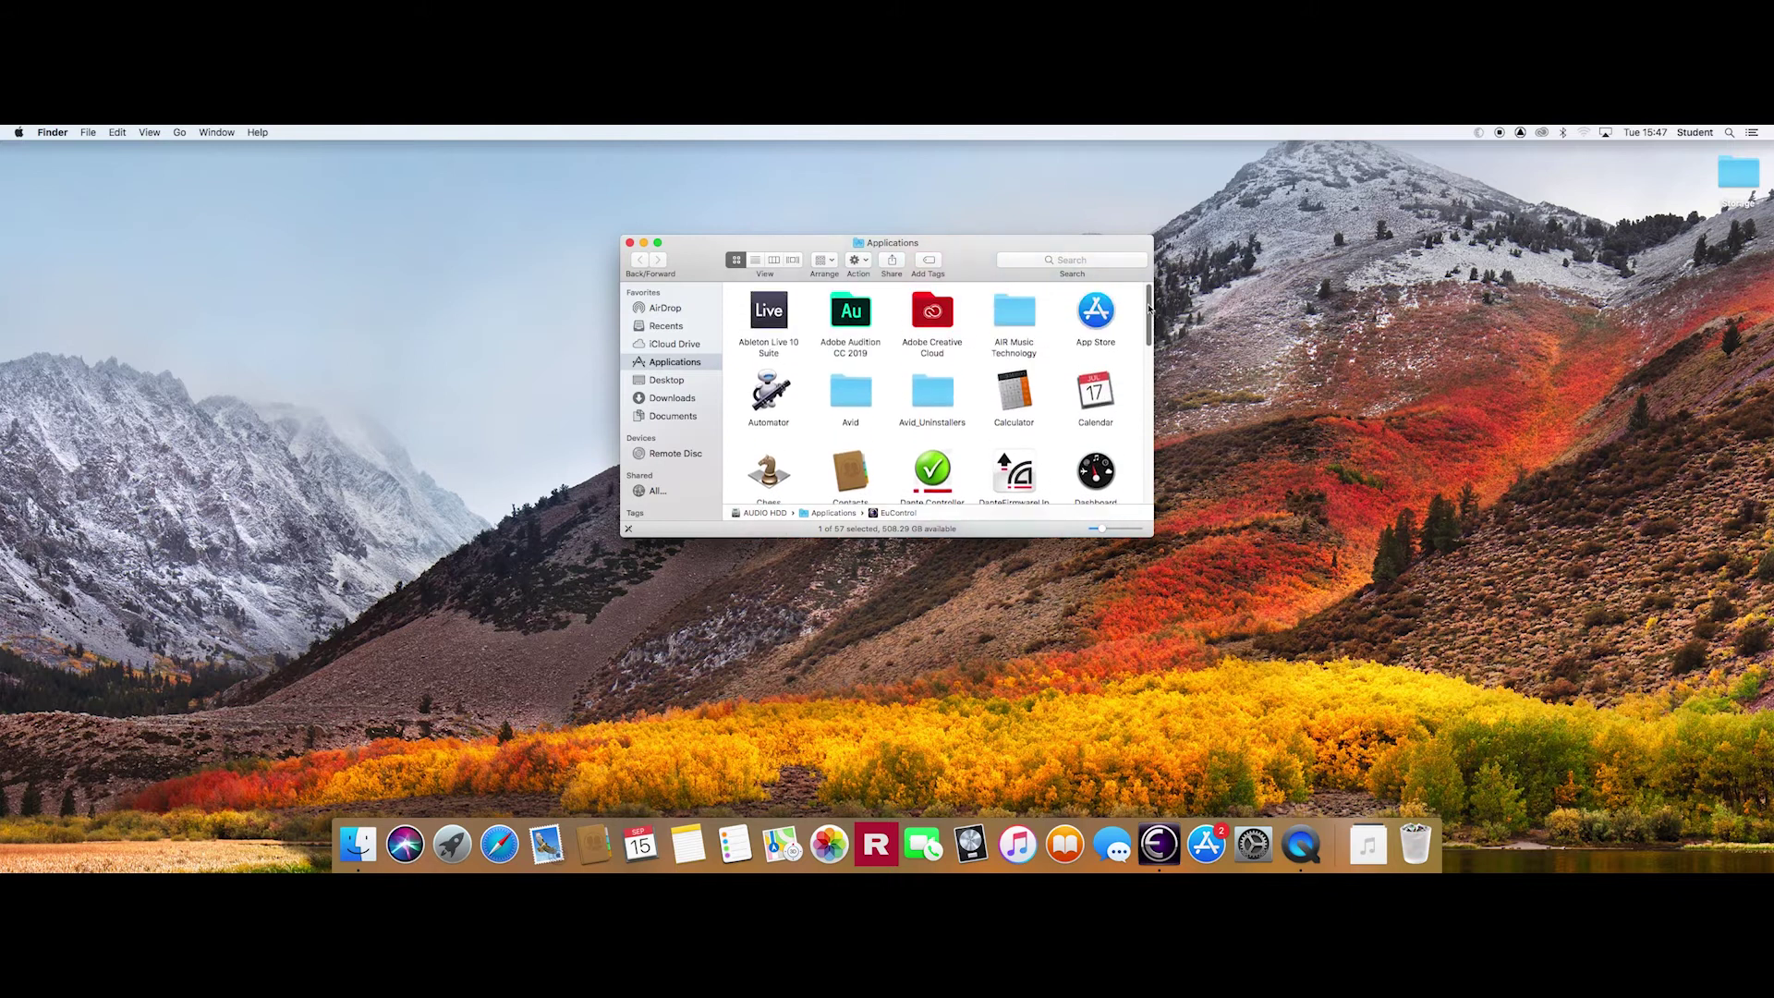
click(856, 320)
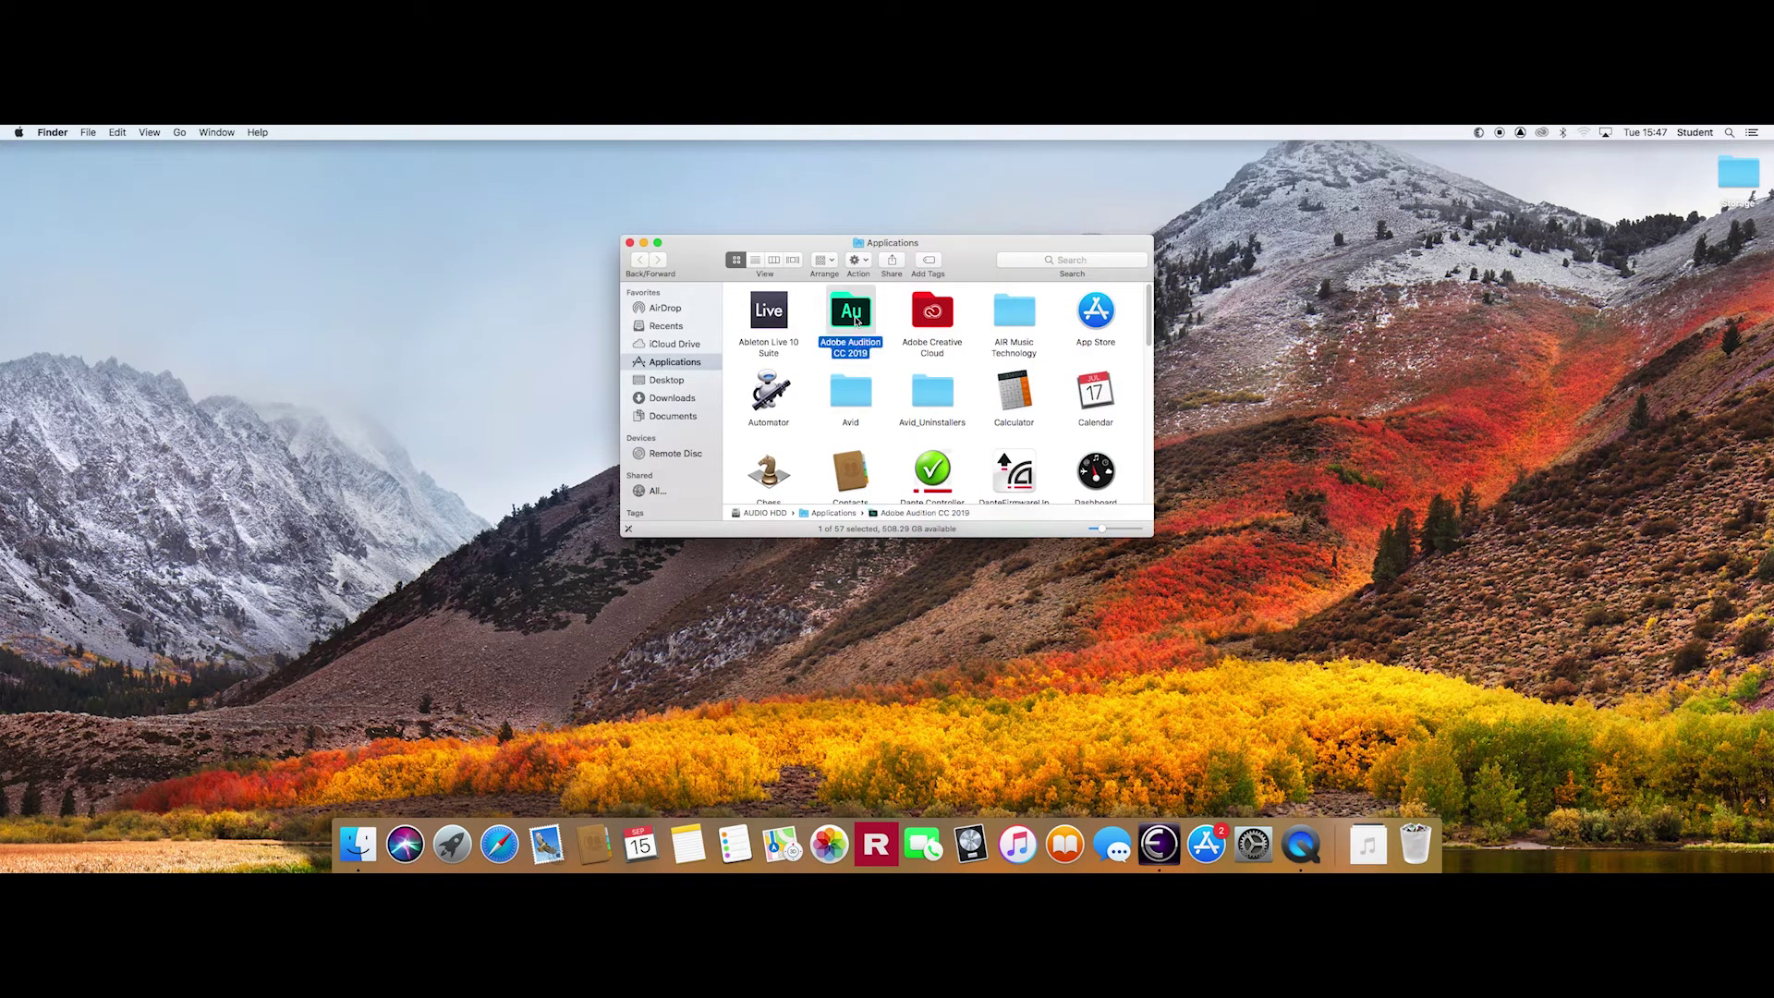
double_click(855, 319)
double_click(771, 319)
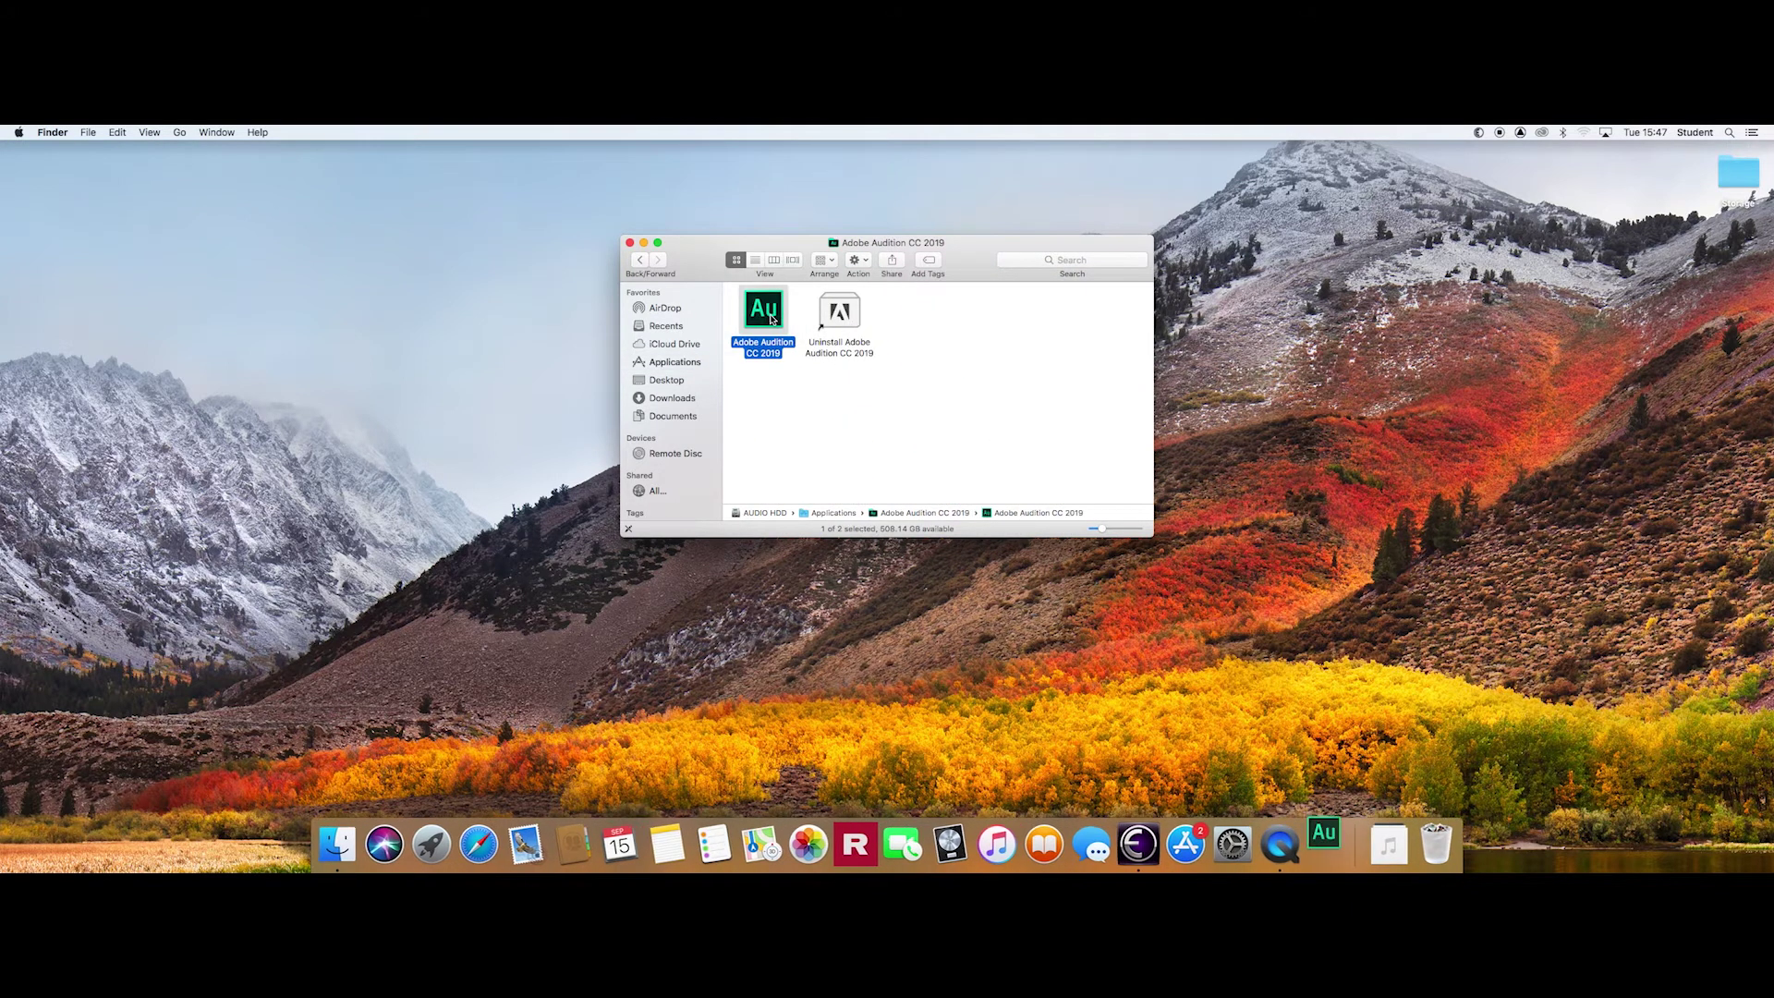